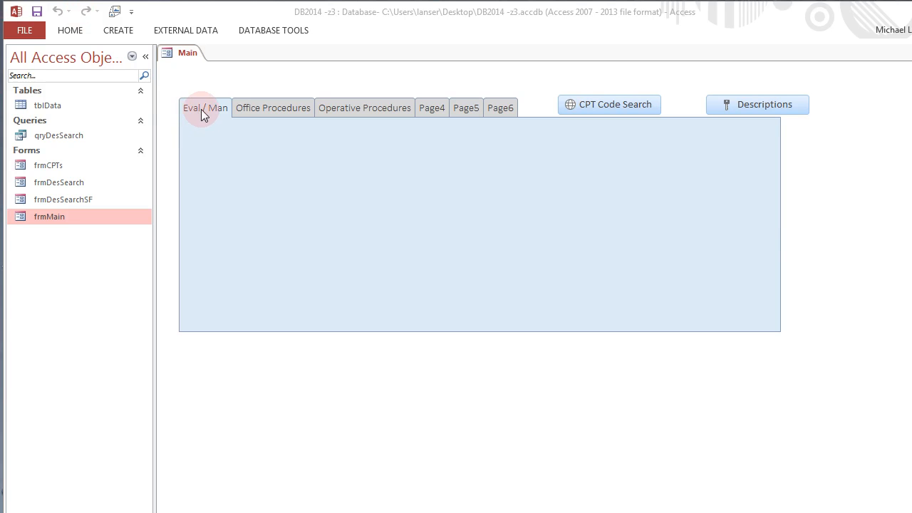
Step: Open the Main form in Design View and widen the form to about 12.25 inches
left_click(385, 107)
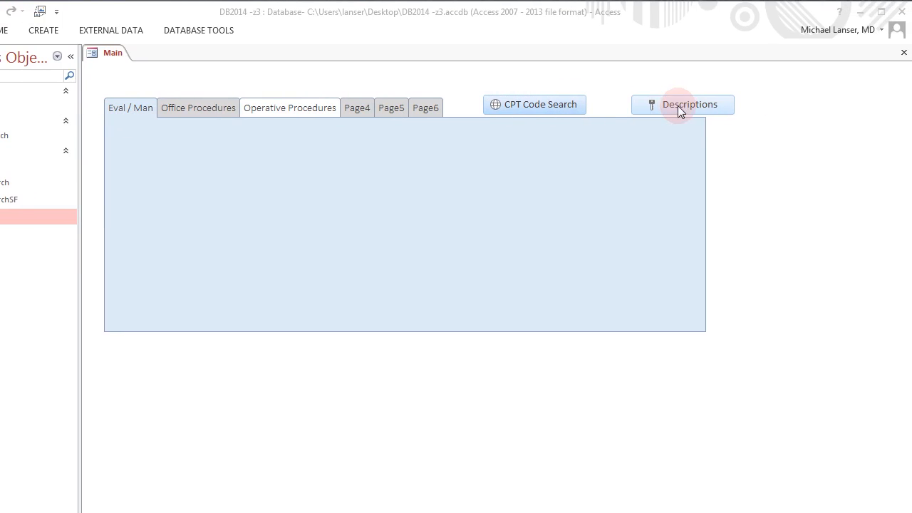
right_click(110, 55)
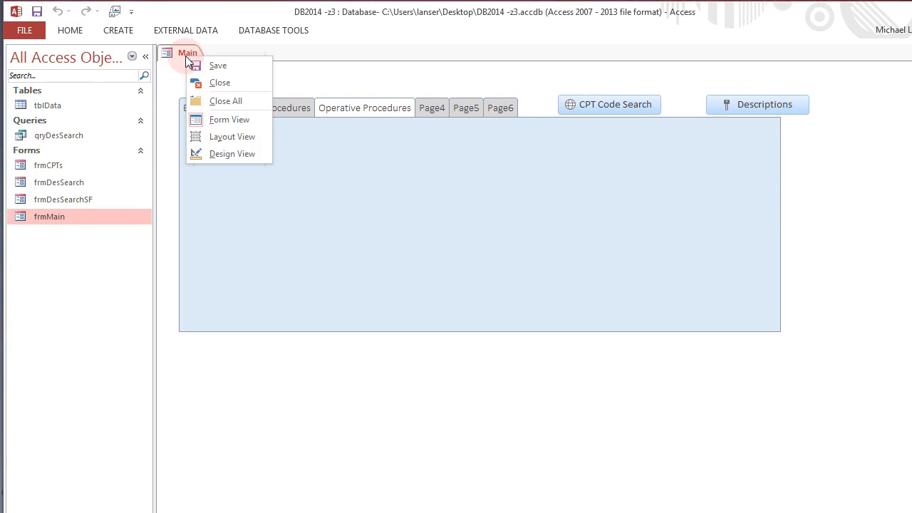
left_click(232, 154)
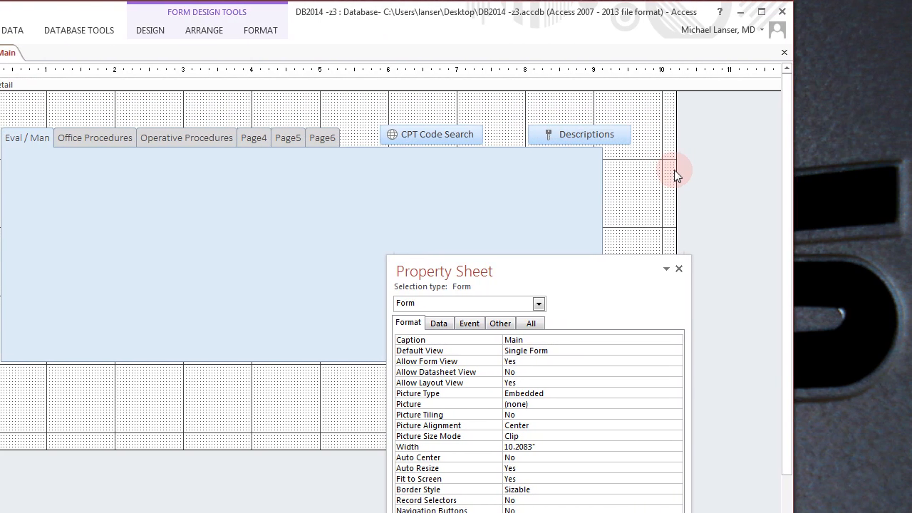
left_click_drag(675, 169, 792, 171)
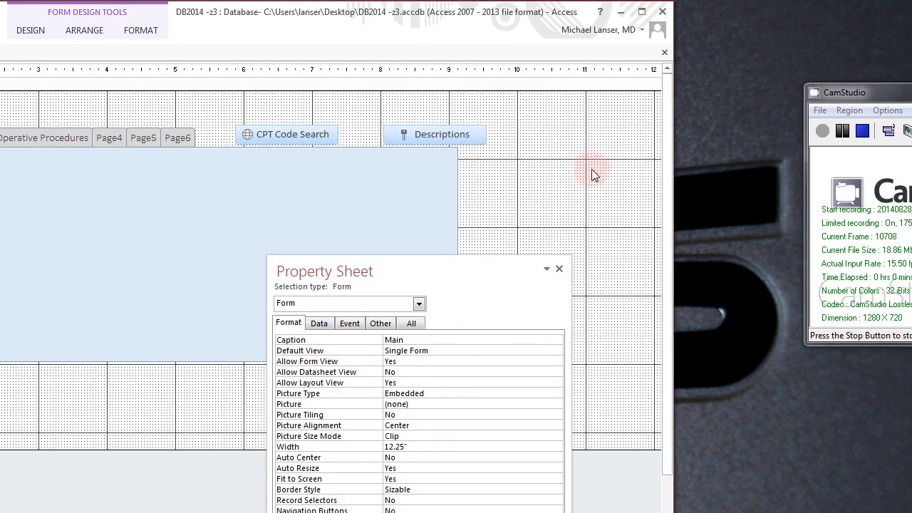
Step: Stack the CPT Code Search button above the Descriptions button beside the tab control, both about 9.17 inches from the form's left edge
left_click_drag(462, 136, 531, 154)
left_click(336, 150)
left_click_drag(235, 122, 461, 124)
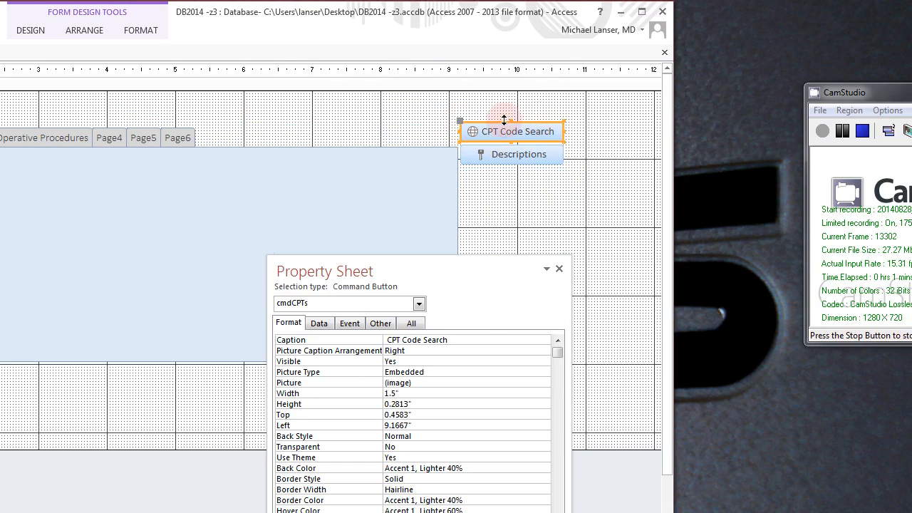
Step: Change the Descriptions button's caption to "Descriptions Search"
left_click(554, 132)
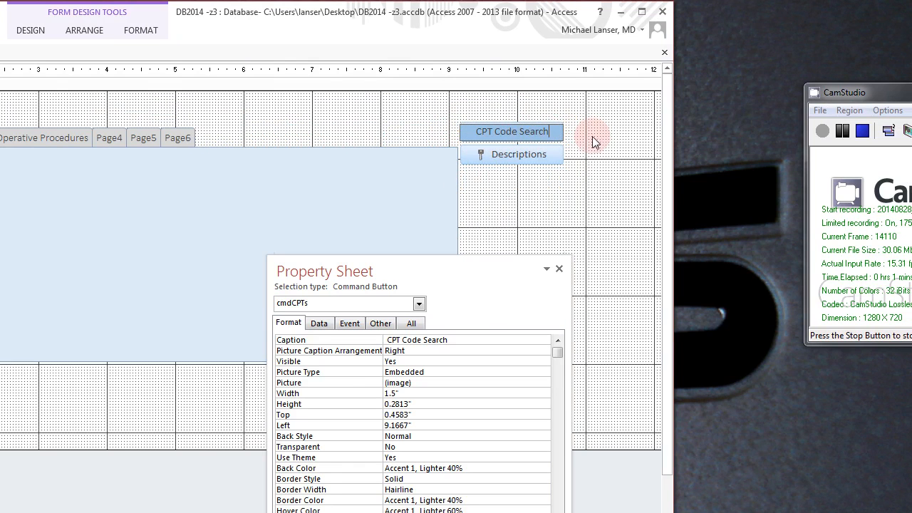
left_click(544, 155)
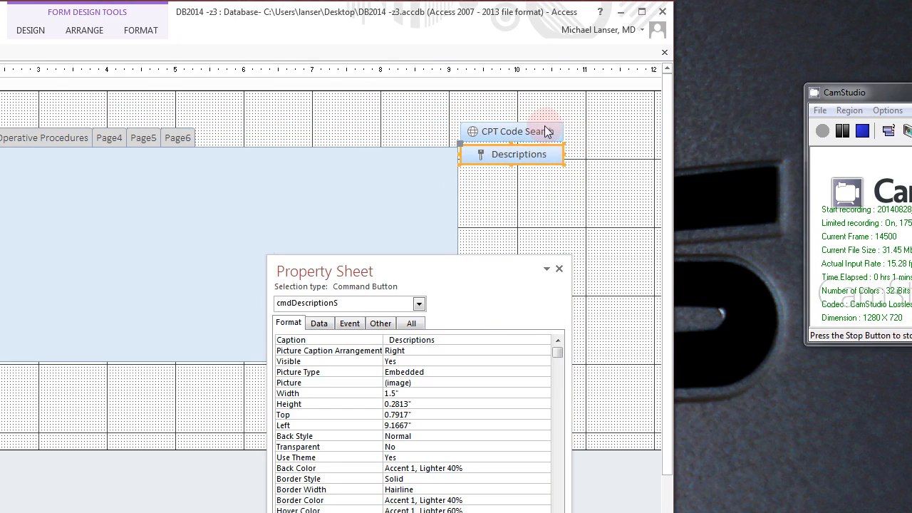
left_click(581, 154)
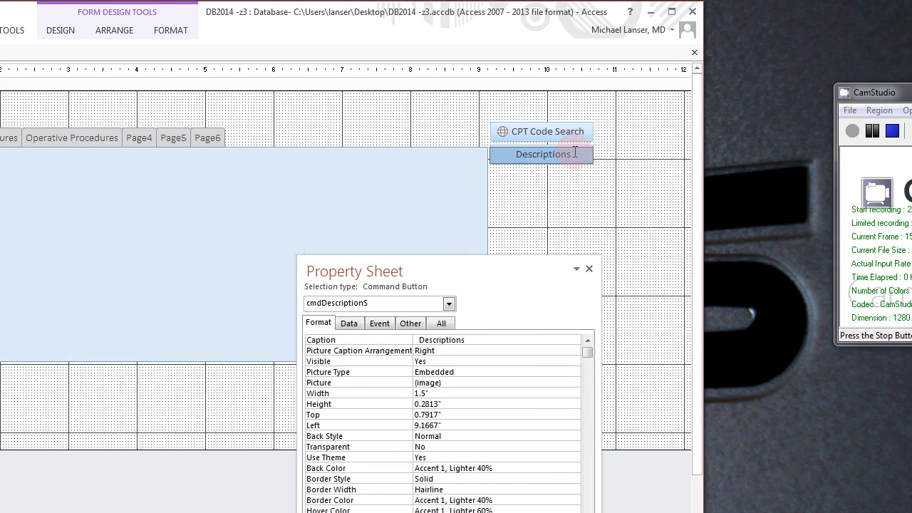
type("Search")
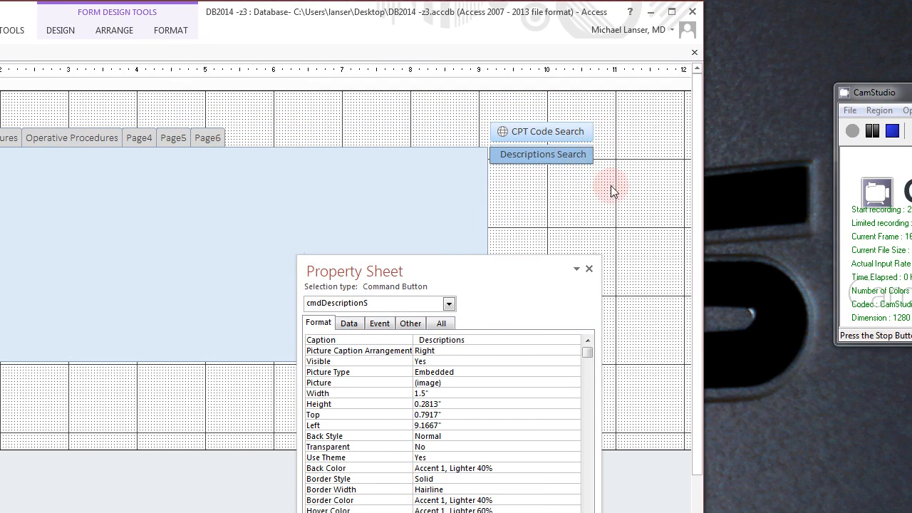
left_click(591, 210)
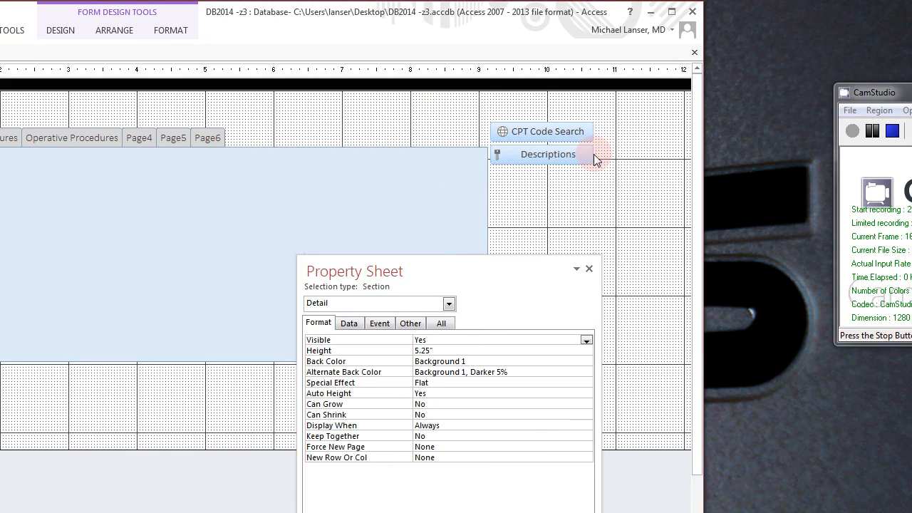
Step: Widen the Descriptions Search and CPT Code Search buttons to about 2.04 inches each and close the form
left_click(592, 155)
left_click_drag(594, 152, 629, 158)
left_click(598, 193)
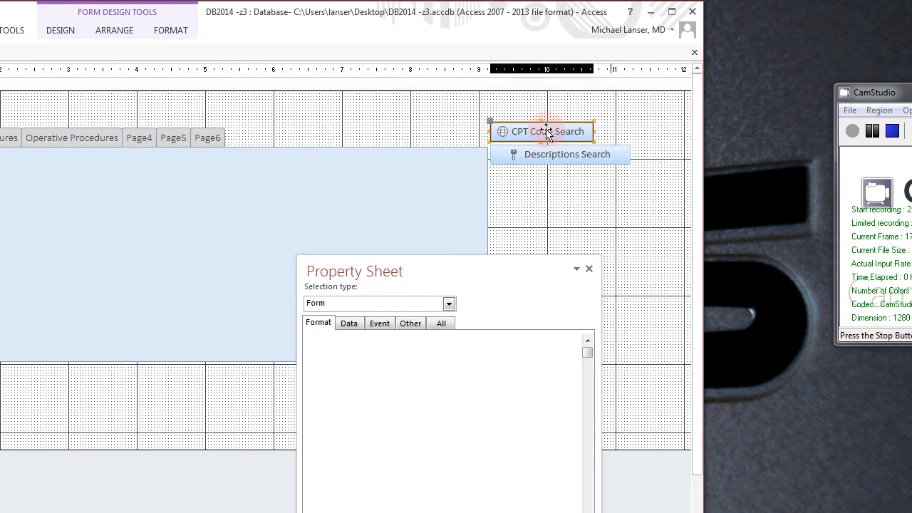
left_click(548, 131)
left_click_drag(594, 131, 632, 133)
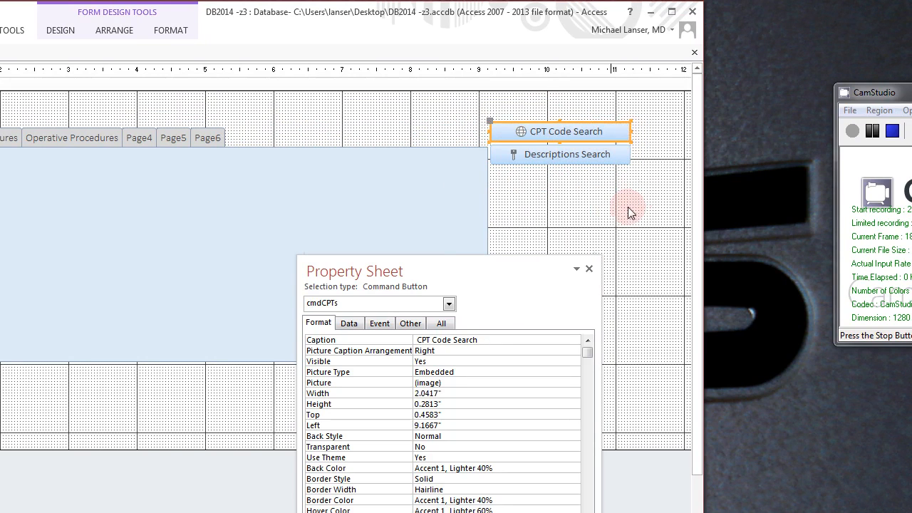
left_click(617, 212)
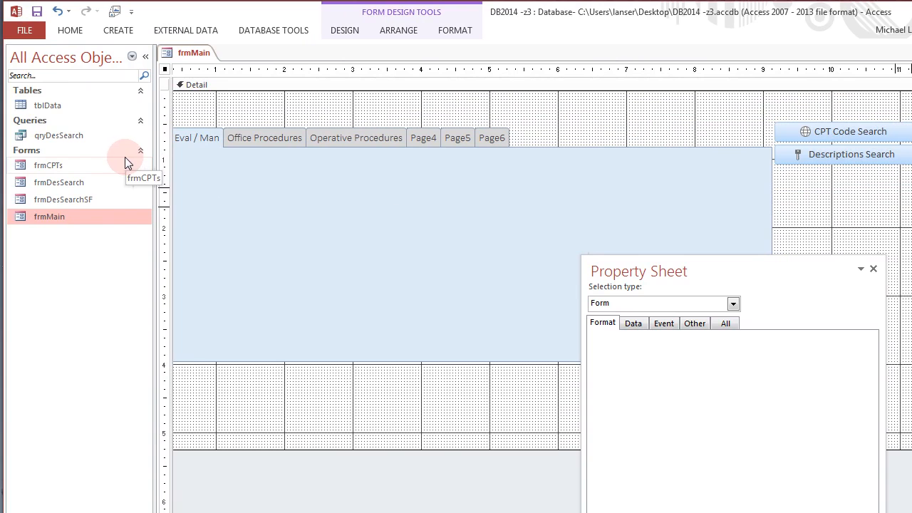
right_click(191, 53)
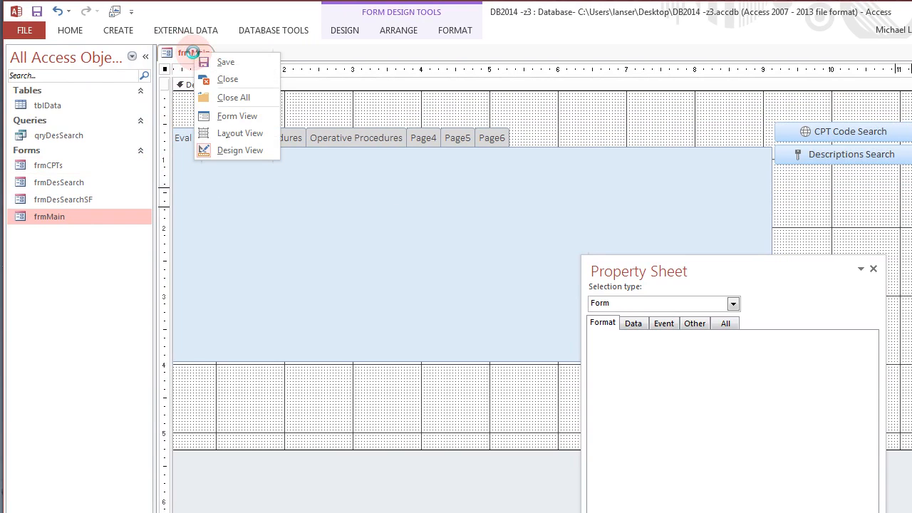
left_click(229, 79)
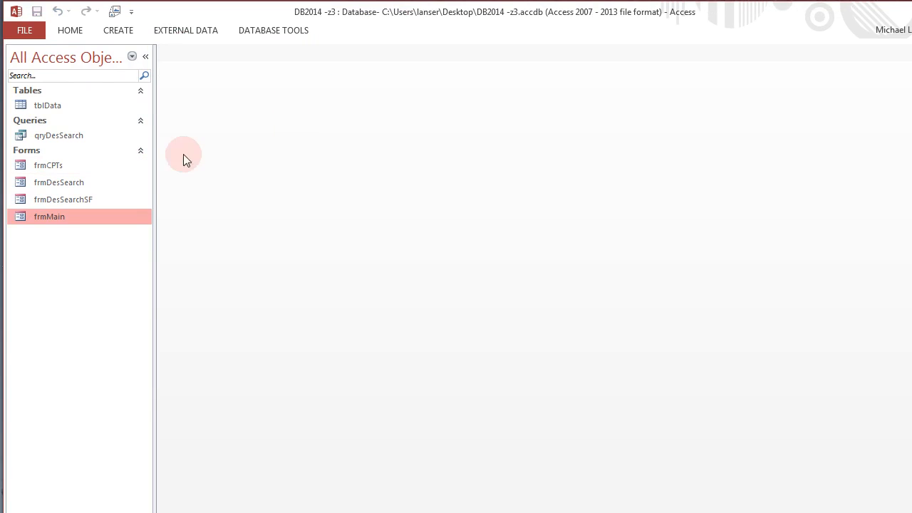
left_click(116, 32)
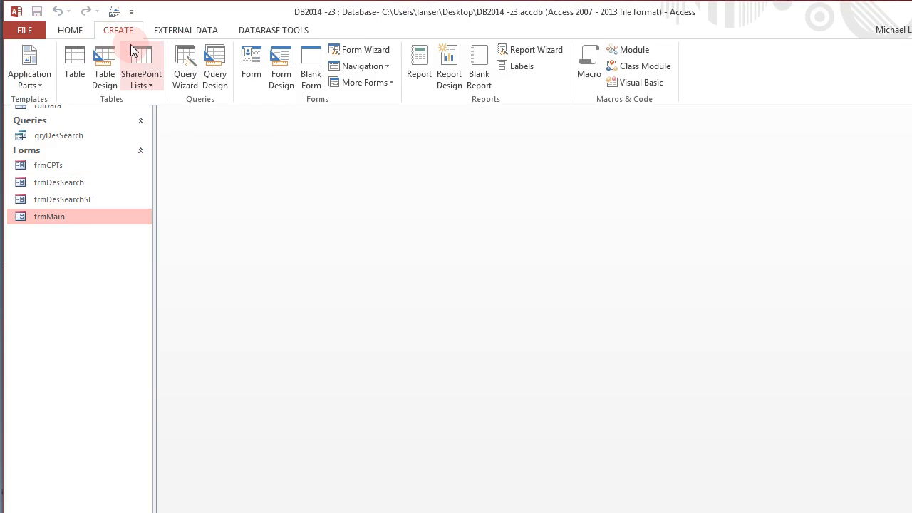
left_click(84, 54)
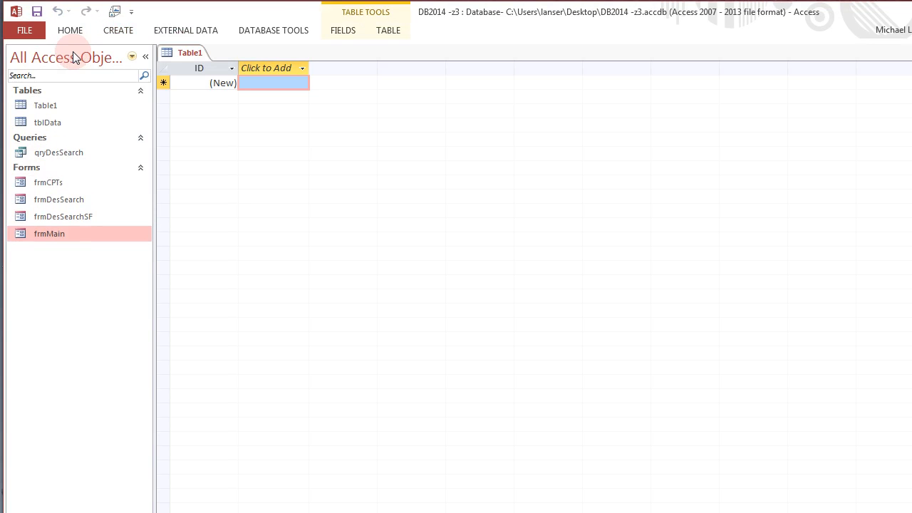
right_click(187, 54)
left_click(222, 77)
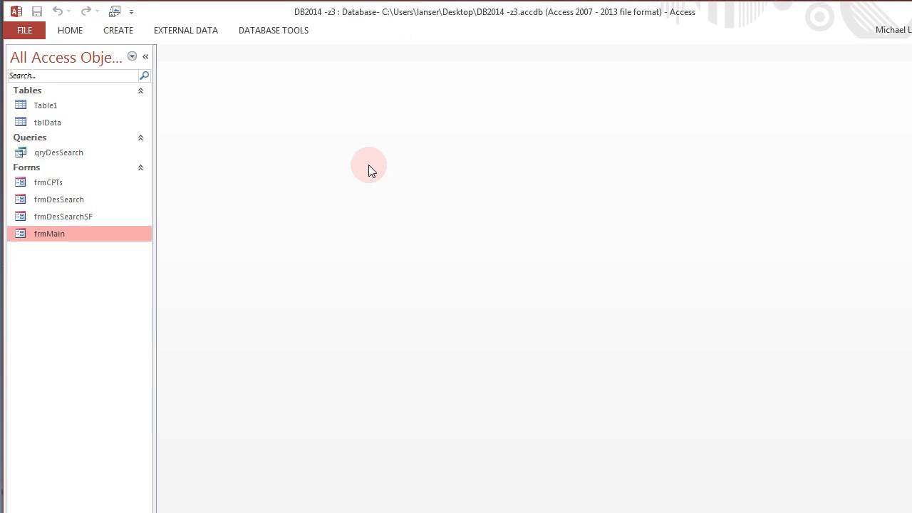
Step: Create a new table, save it as tblList and switch it to Design View
left_click(117, 32)
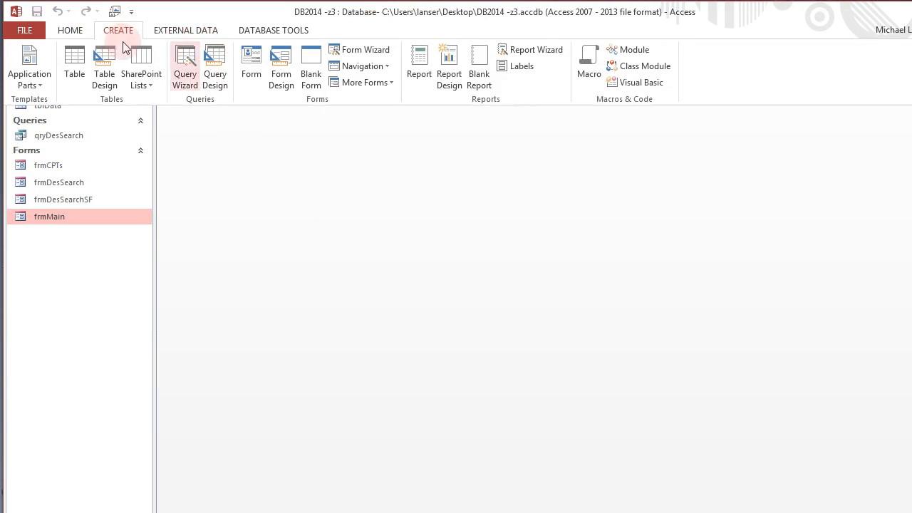
left_click(75, 63)
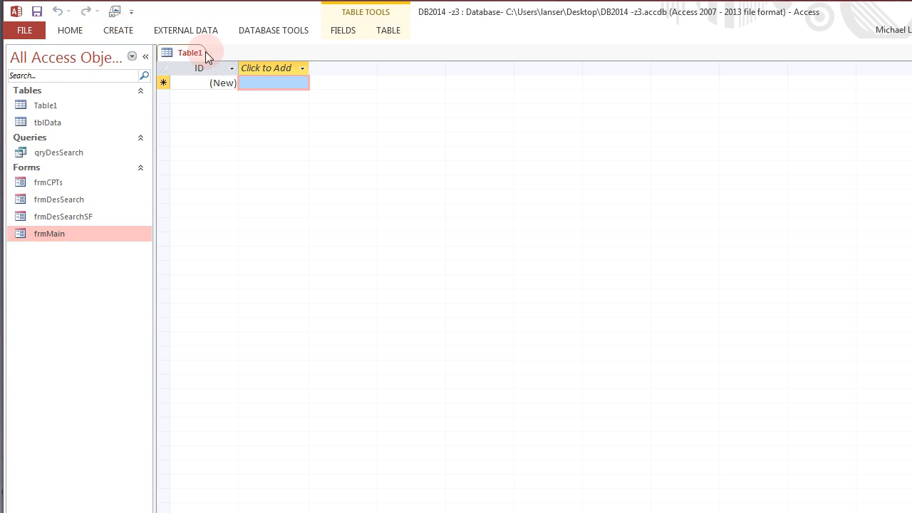
right_click(181, 53)
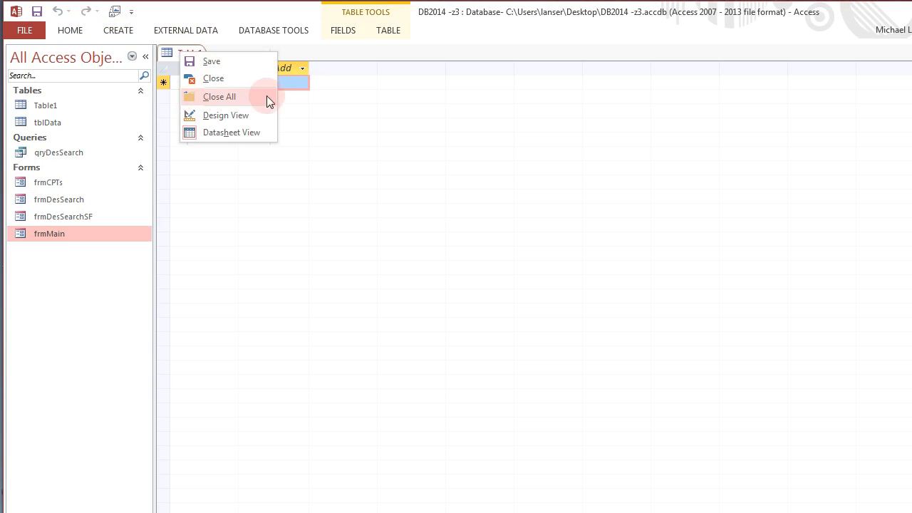
left_click(225, 115)
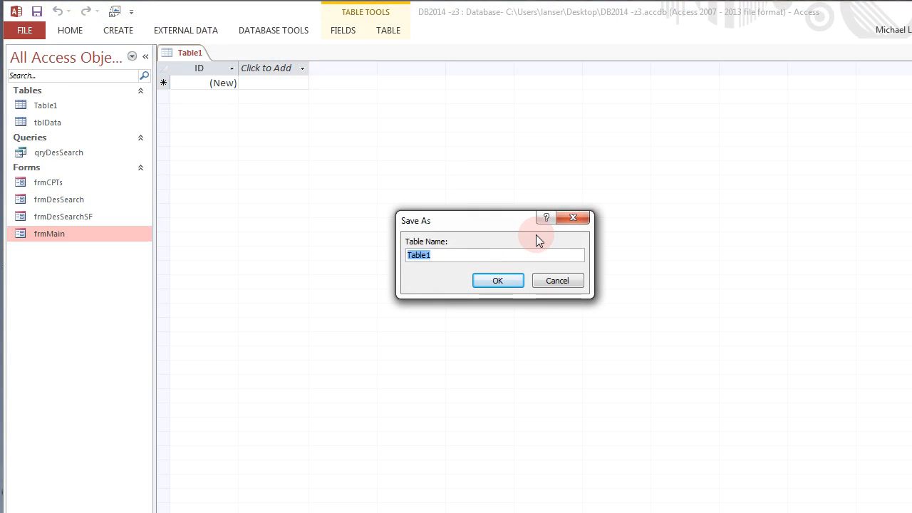
type("tblList")
left_click(497, 280)
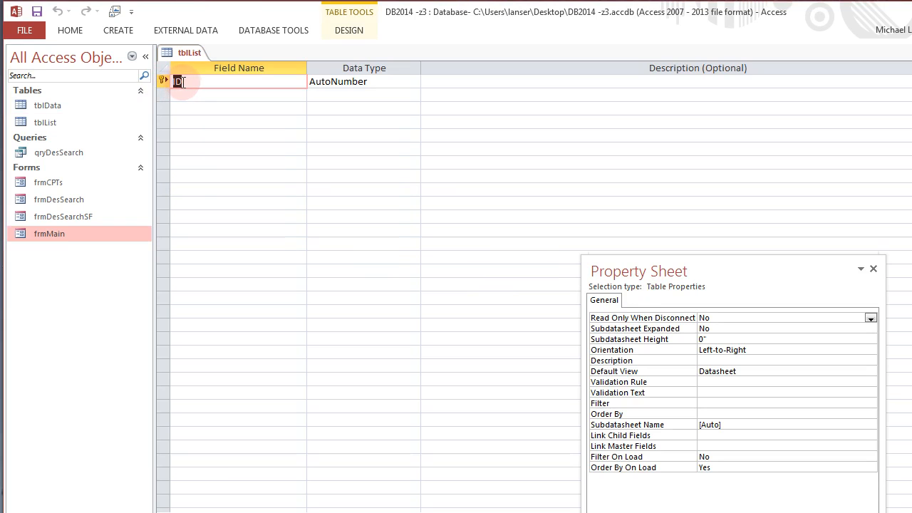
Step: Rename the table's ID field to IDList
left_click(183, 81)
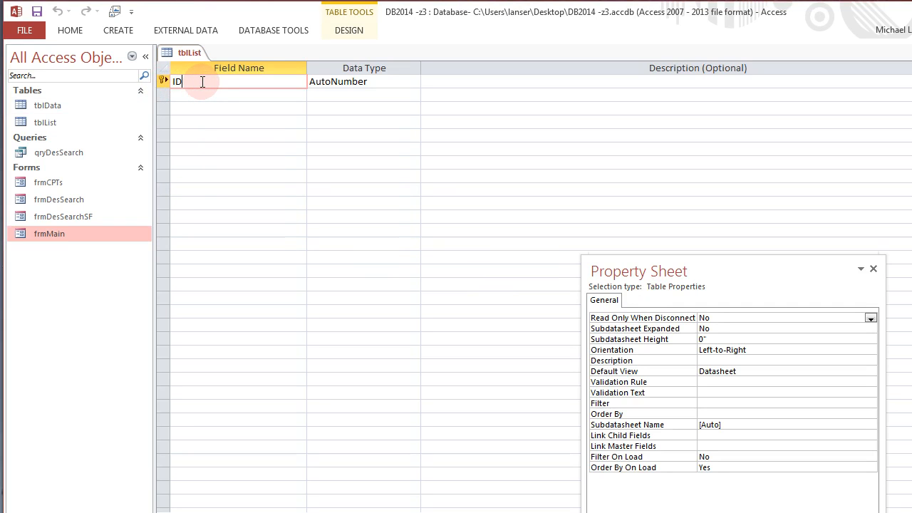
type("List")
left_click(478, 81)
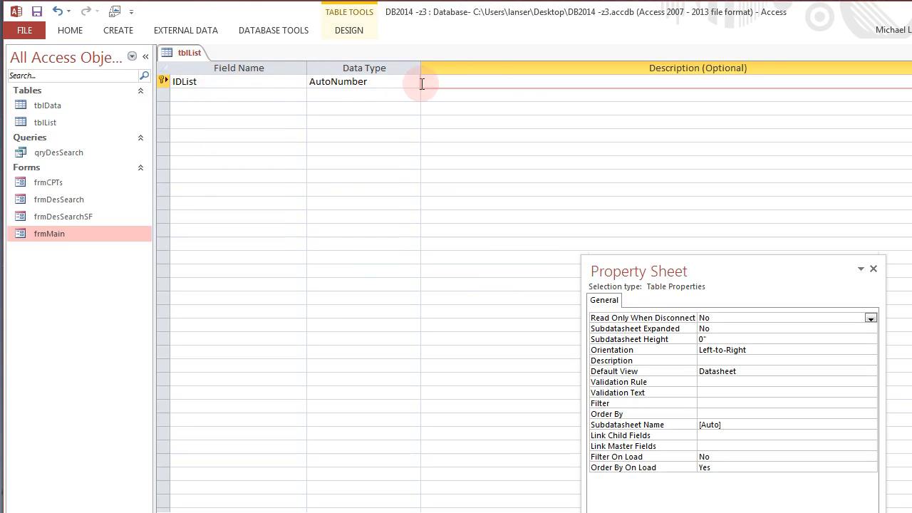
Step: Add a field named CPTAdd with the Short Text data type below IDList
left_click(280, 95)
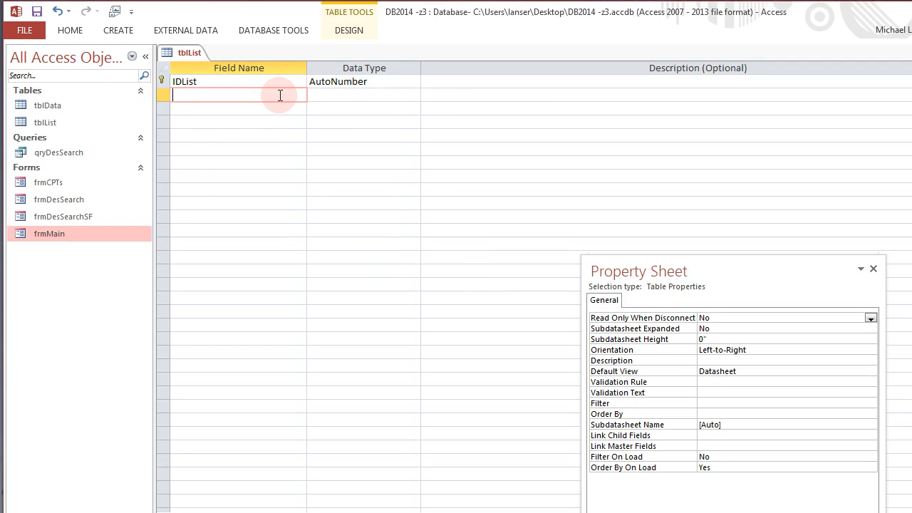
type("pt")
key("BackSpace")
key("BackSpace")
type("pt")
key("BackSpace")
key("BackSpace")
type("p")
key("BackSpace")
type("PTAdd")
key("Tab")
key("Tab")
key("Tab")
Step: Add a field named DesAdd with the Short Text data type below CPTAdd
type("De")
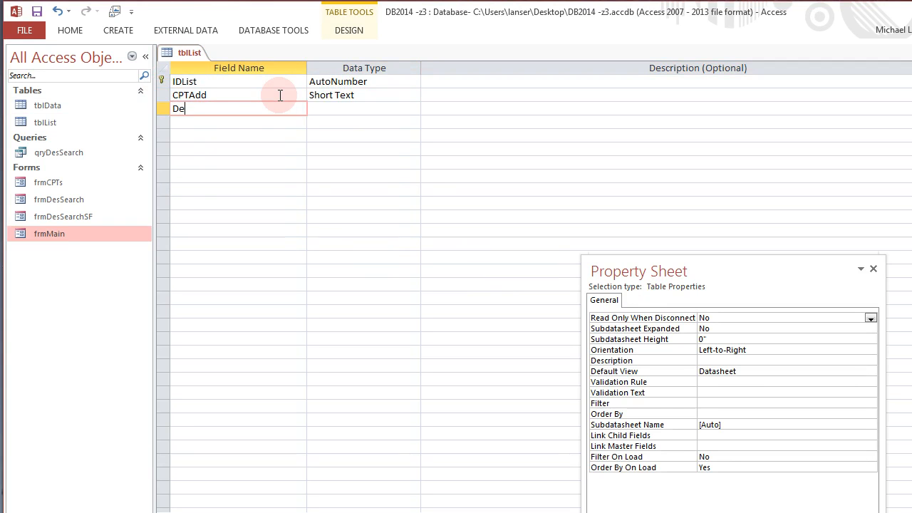
type("sAdd")
key("Tab")
key("Tab")
key("Tab")
Step: Add a field named RVUAdd with the Number data type and set its field size to Double
type("R")
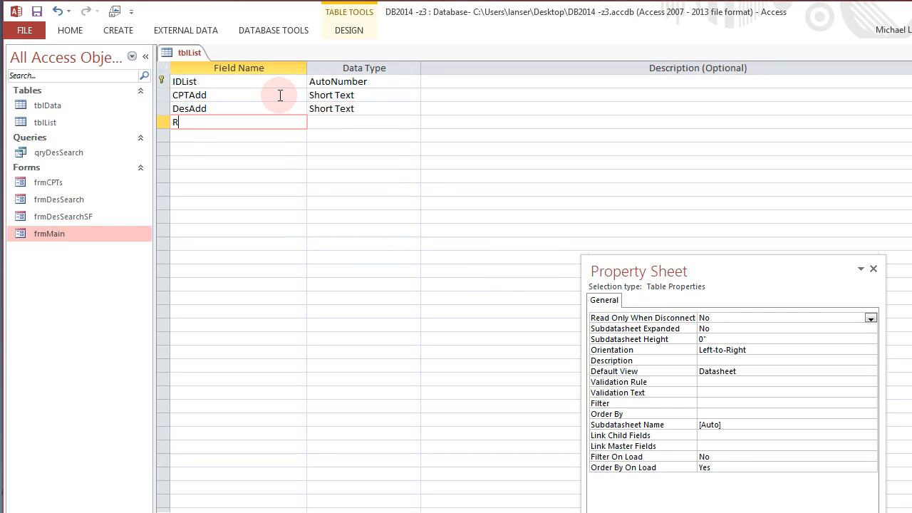
type("VUAdd")
key("Tab")
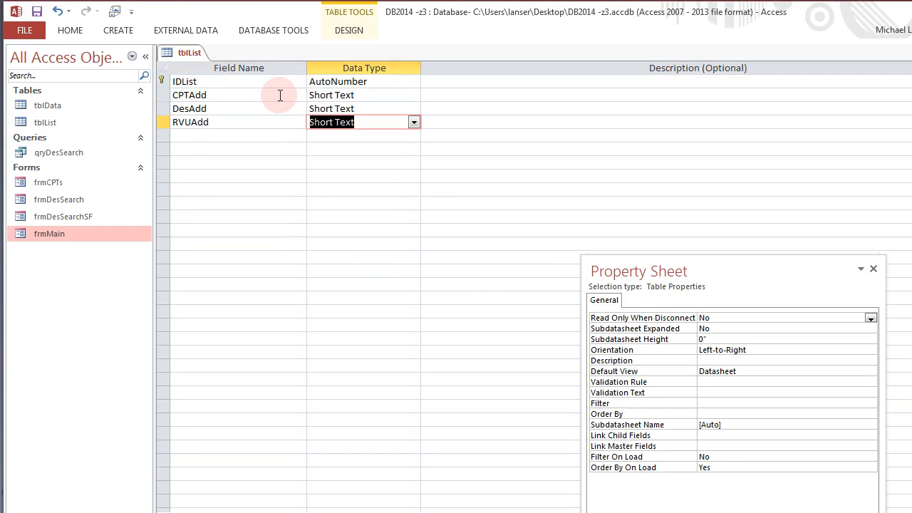
type("n")
left_click(305, 356)
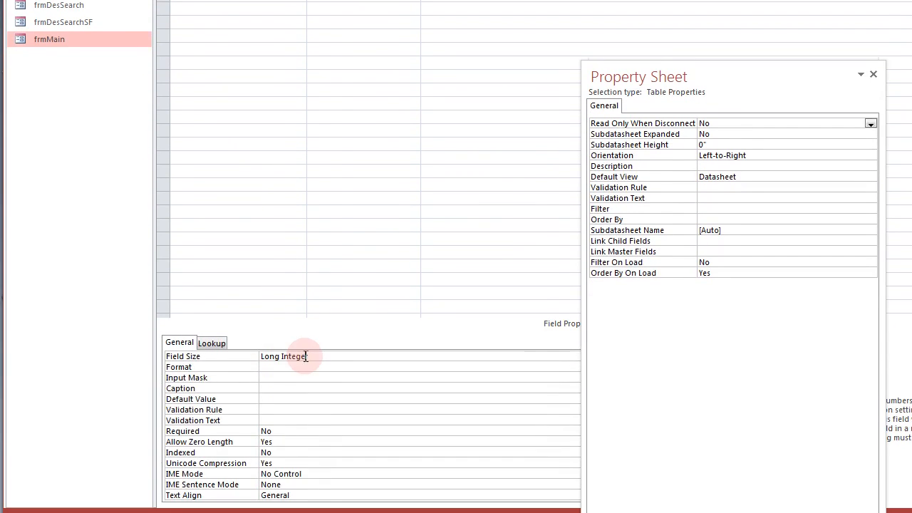
left_click_drag(697, 78, 847, 198)
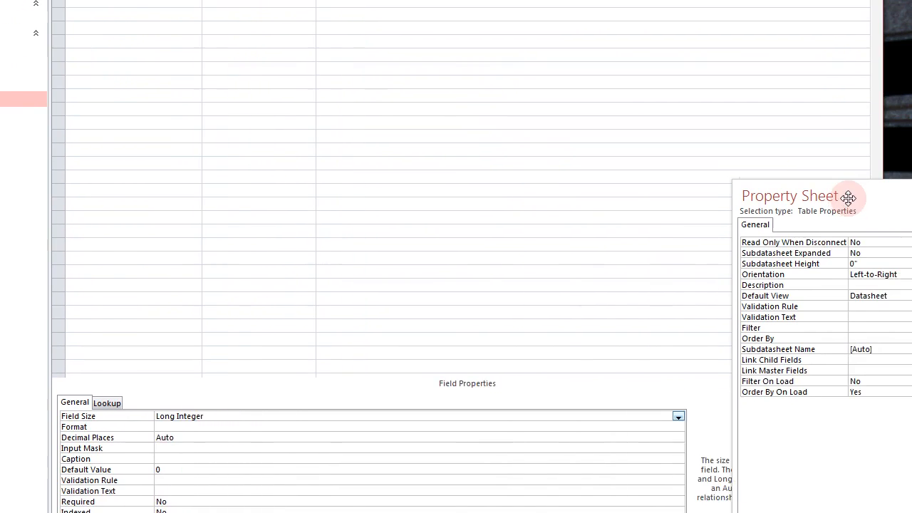
left_click(677, 416)
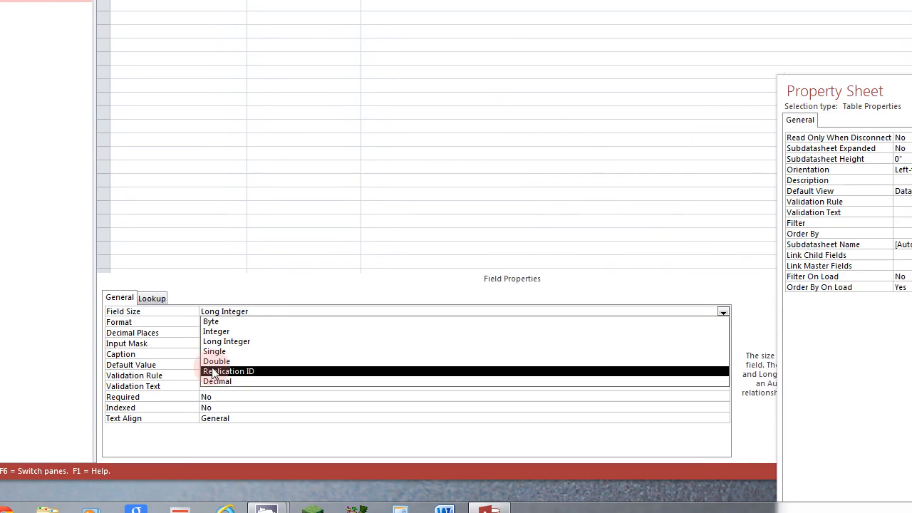
left_click(216, 361)
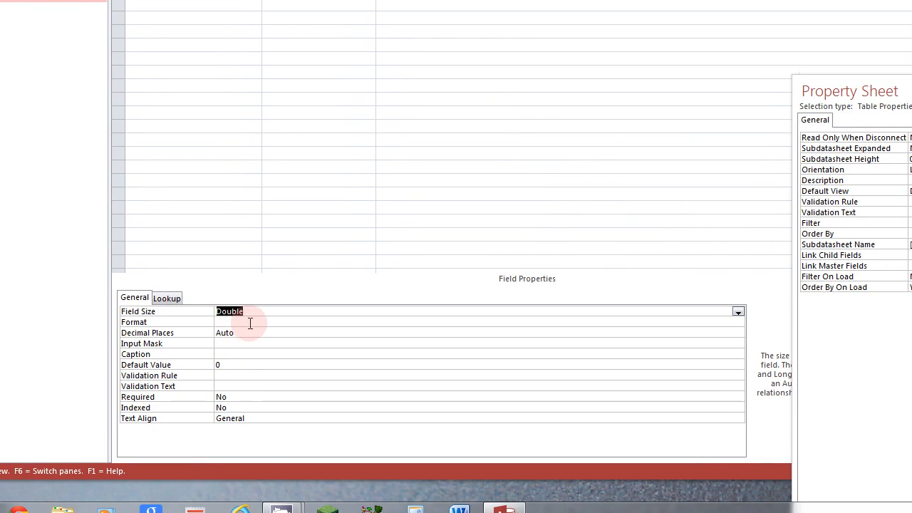
Step: Add a field named DateAdd with the Date/Time data type below RVUAdd
left_click(212, 136)
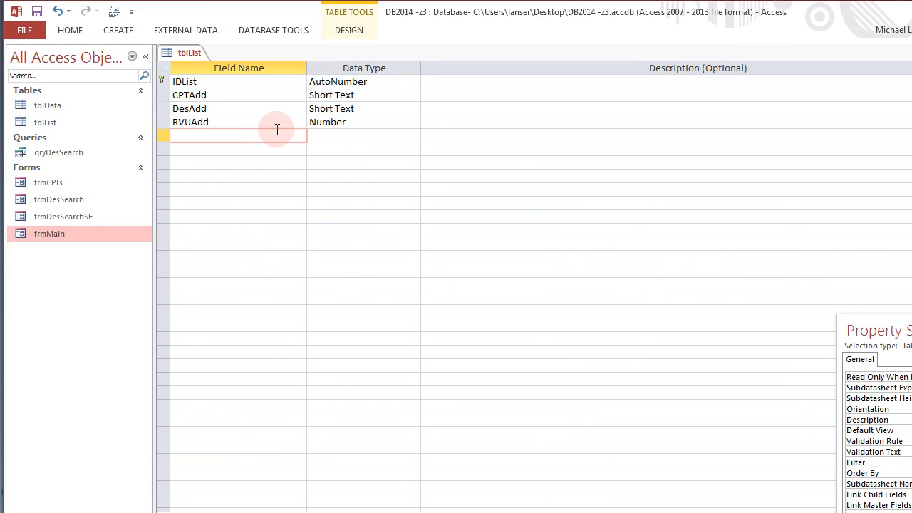
type("DateAdd")
key("Tab")
type("d")
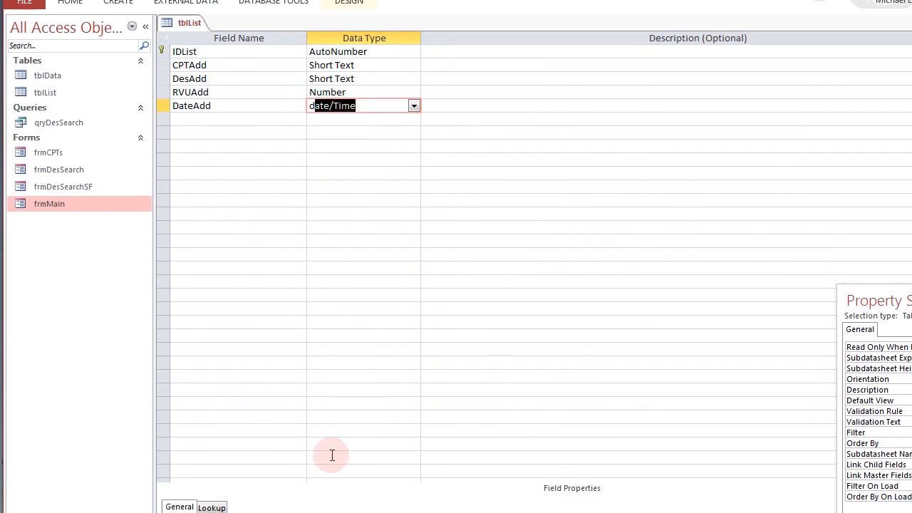
Step: Set the DateAdd field's format to Short Date
left_click(306, 384)
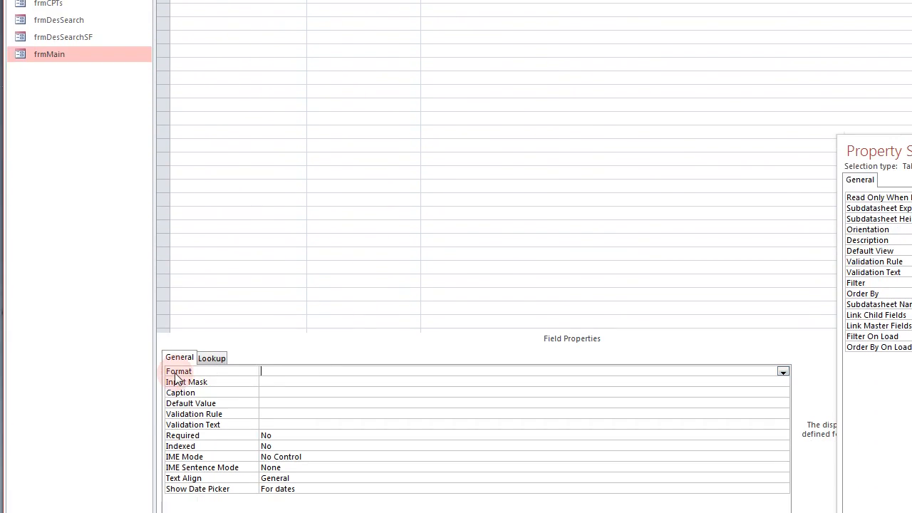
left_click(782, 386)
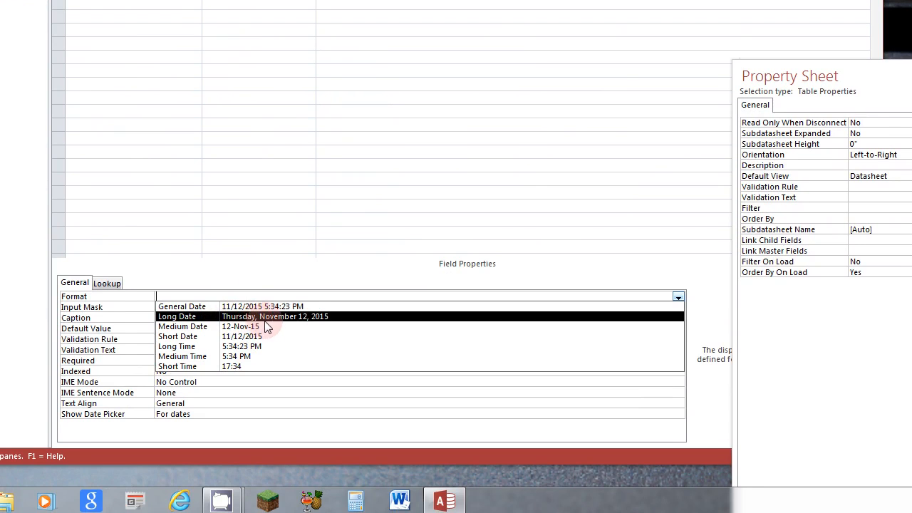
left_click(308, 335)
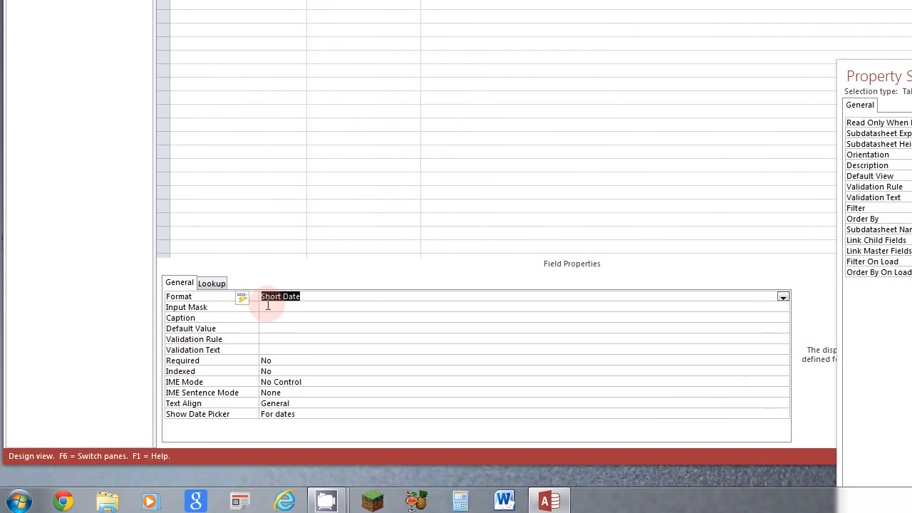
Step: Set the DateAdd field's default value to DateValue(Now()) with the Expression Builder
left_click(261, 327)
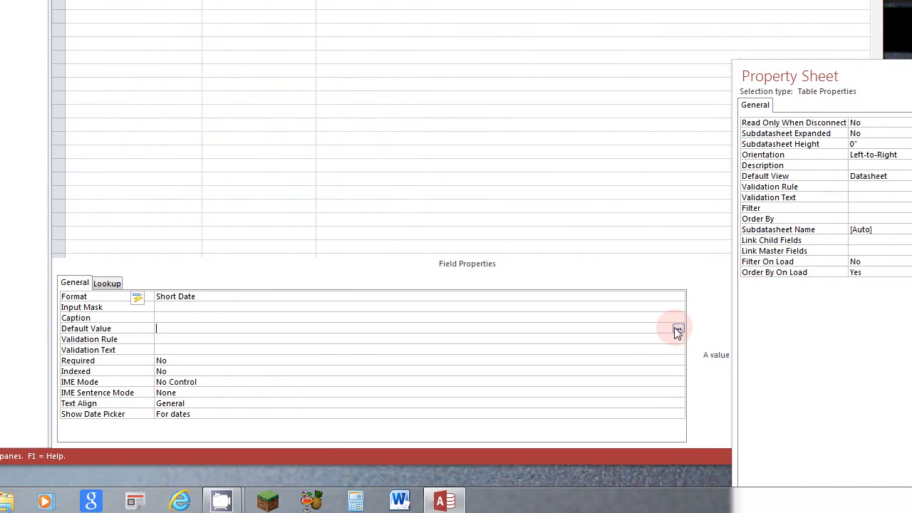
left_click(662, 329)
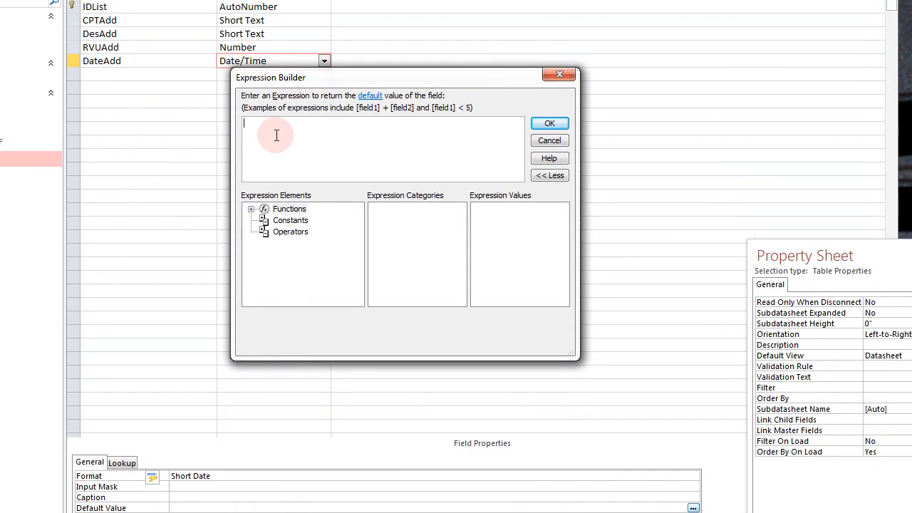
type("at")
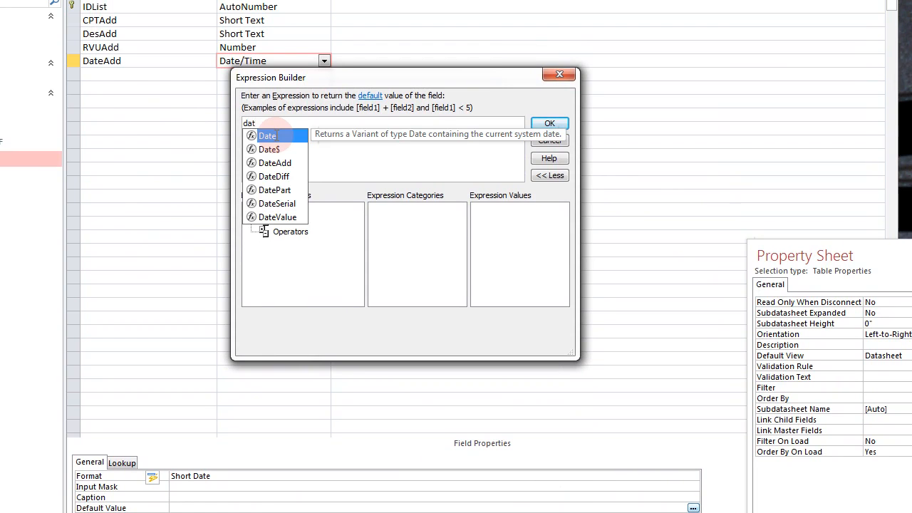
type("ev")
double_click(277, 136)
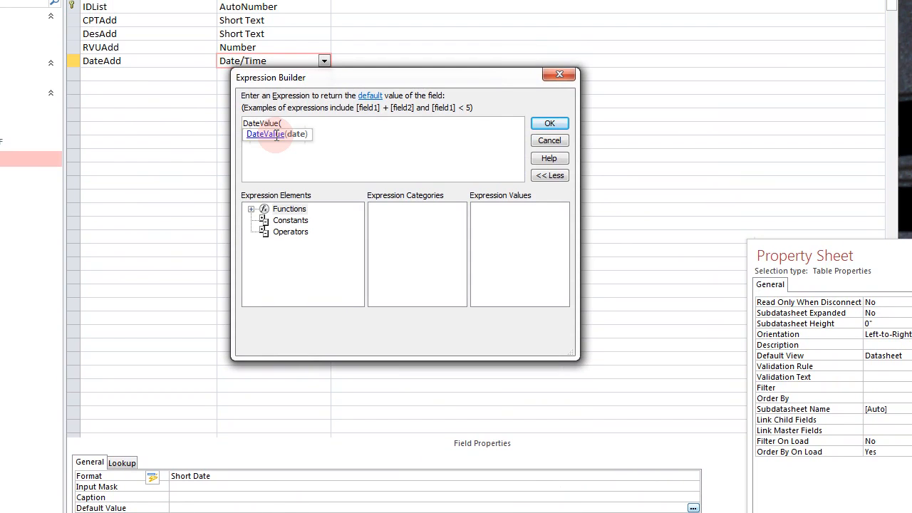
type("now())")
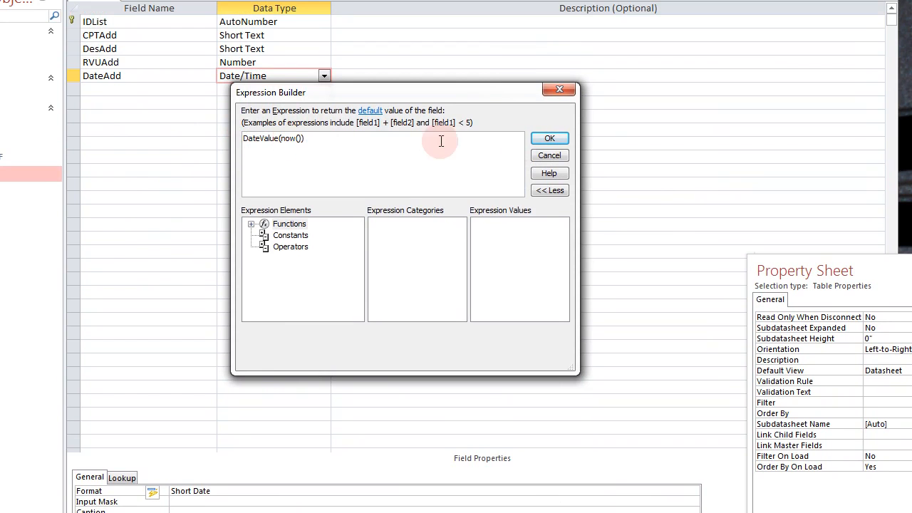
left_click(549, 138)
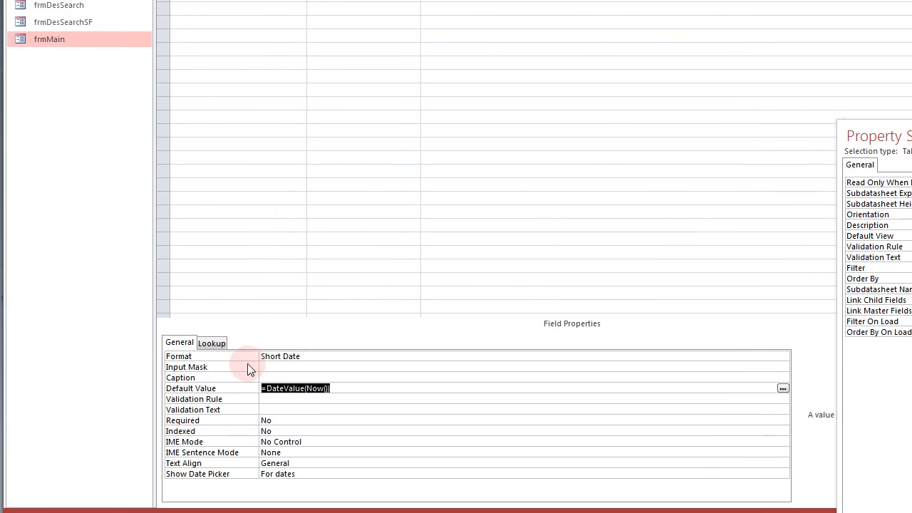
Step: Review the date formats available for the DateAdd field
left_click(195, 461)
left_click(675, 355)
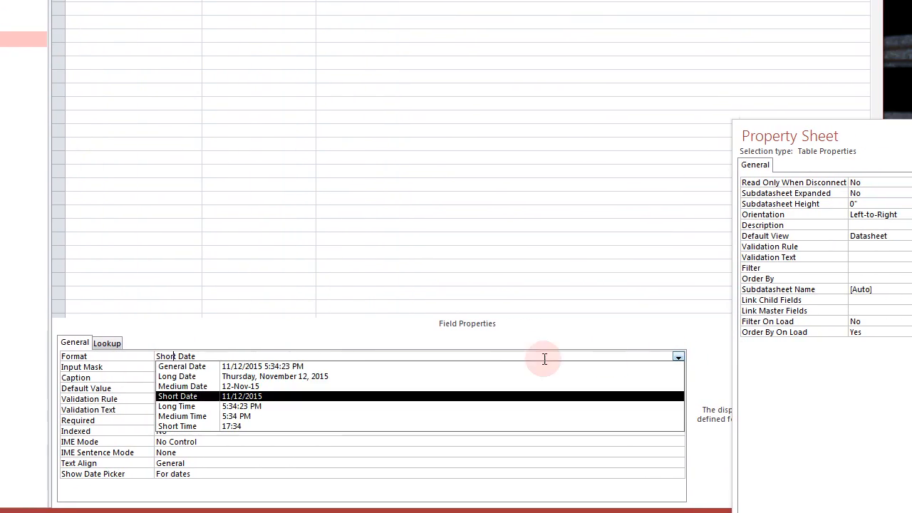
left_click(299, 382)
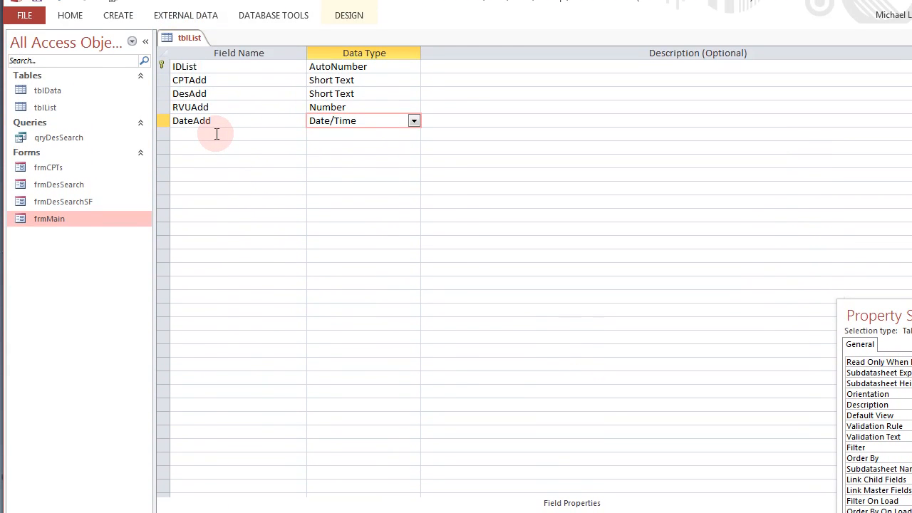
Step: Close the tblList design and open the table in Datasheet view
right_click(196, 37)
left_click(228, 79)
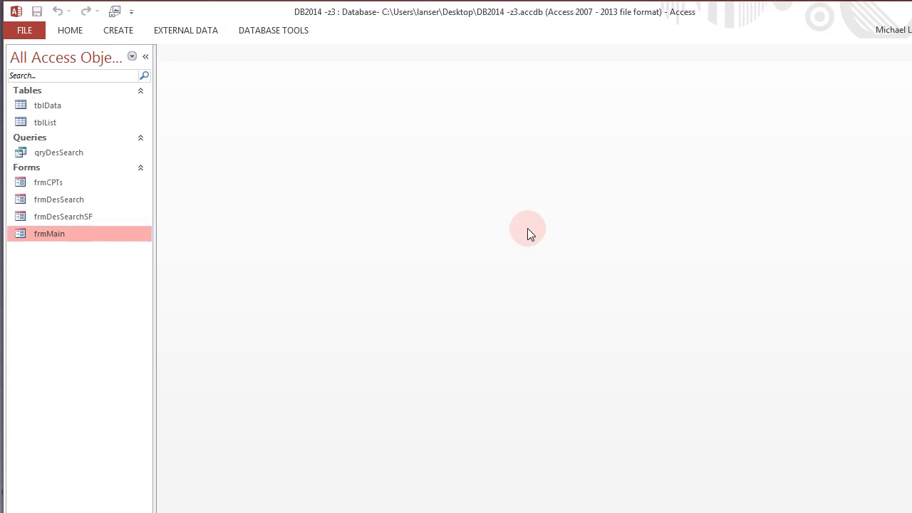
double_click(44, 123)
Step: Enter a record in tblList with CPTAdd 99244, DesAdd "Off Con" and RVUAdd 3.02
left_click(275, 82)
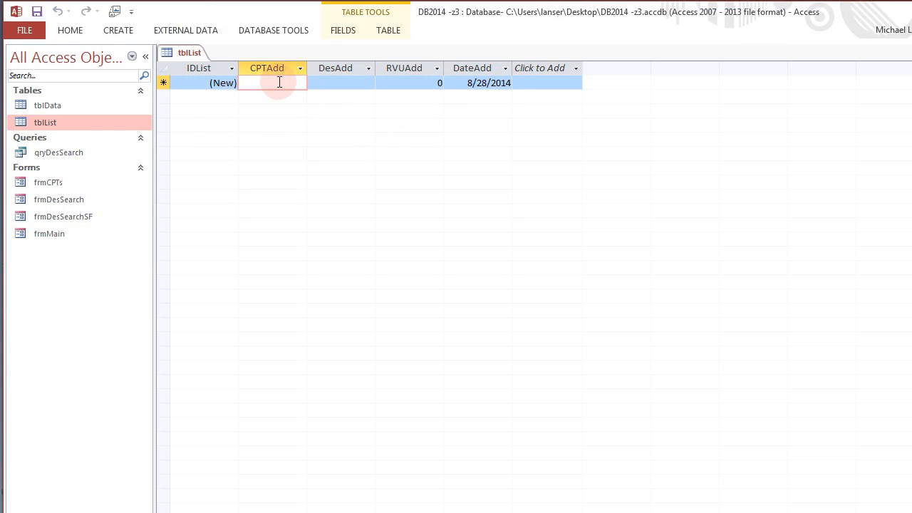
type("99244")
key("Tab")
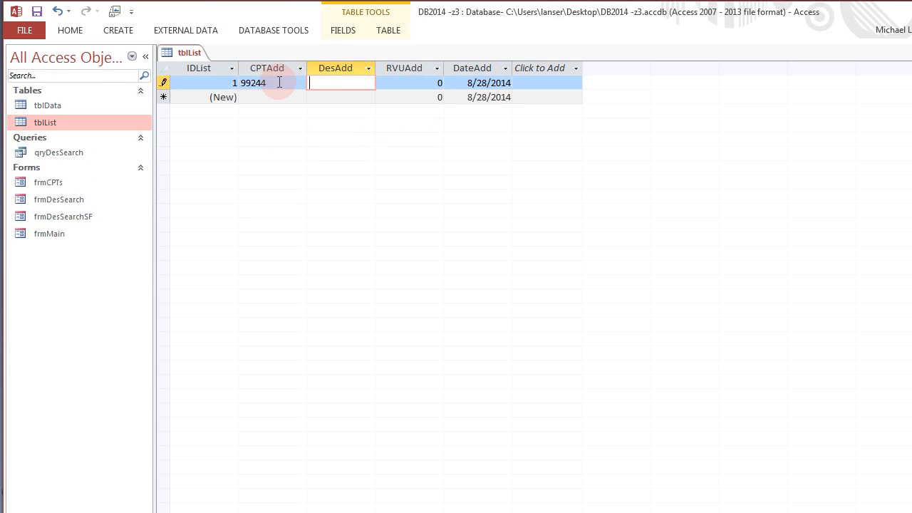
type("Off Con")
key("Tab")
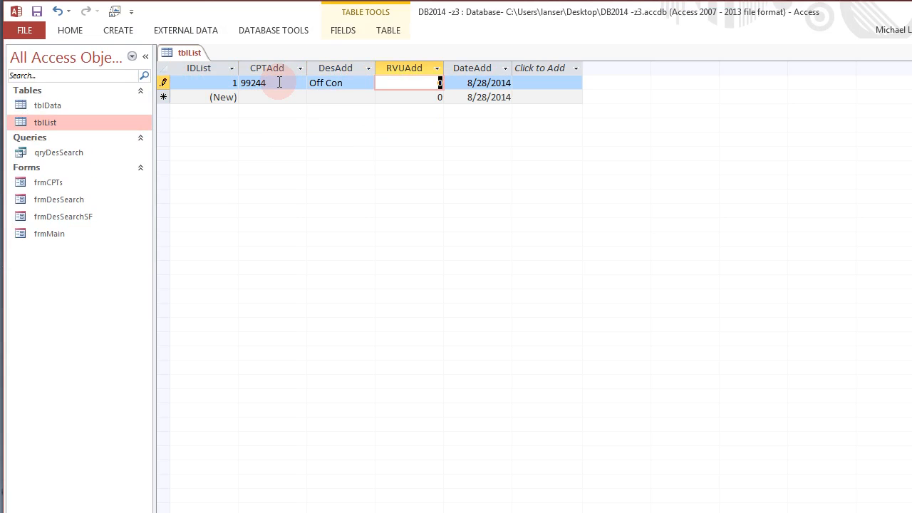
type("3.01")
key("BackSpace")
type("2")
key("Down")
left_click(497, 104)
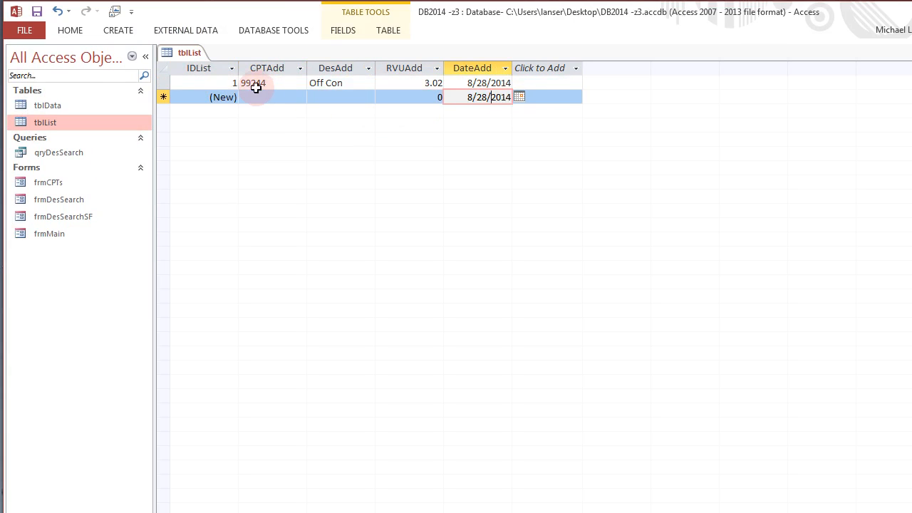
Step: Reduce the font size of the tblList datasheet
right_click(184, 54)
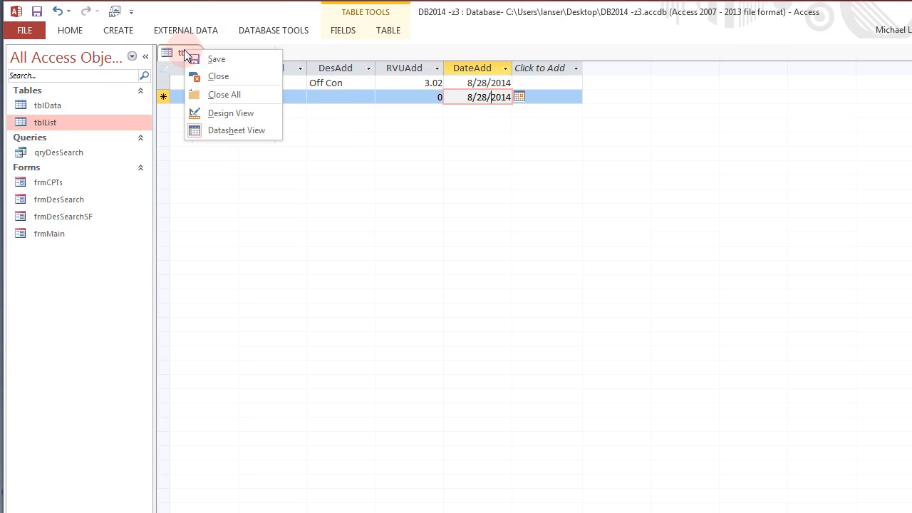
left_click(318, 91)
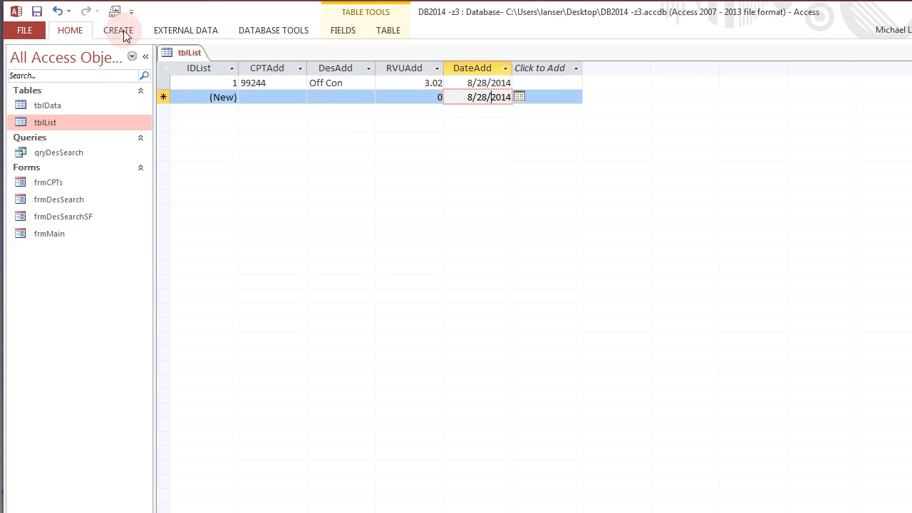
left_click(69, 29)
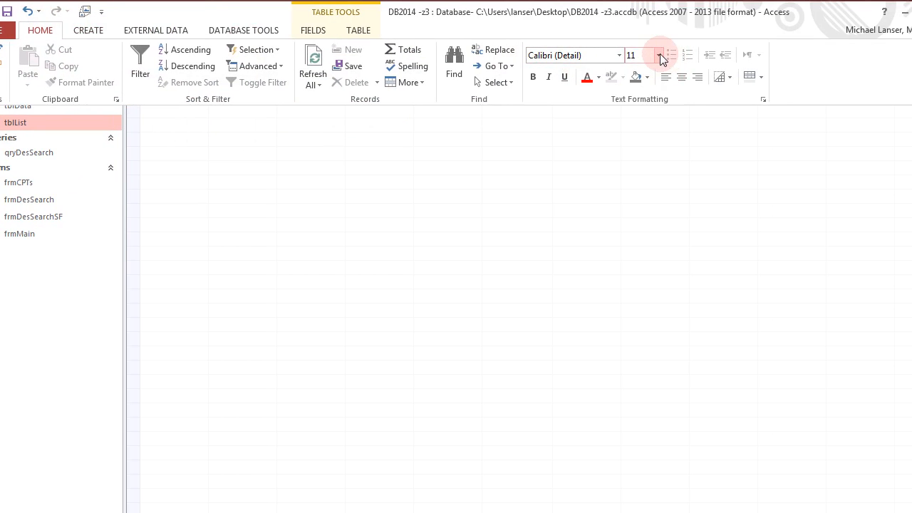
left_click(660, 55)
left_click(638, 71)
left_click(468, 133)
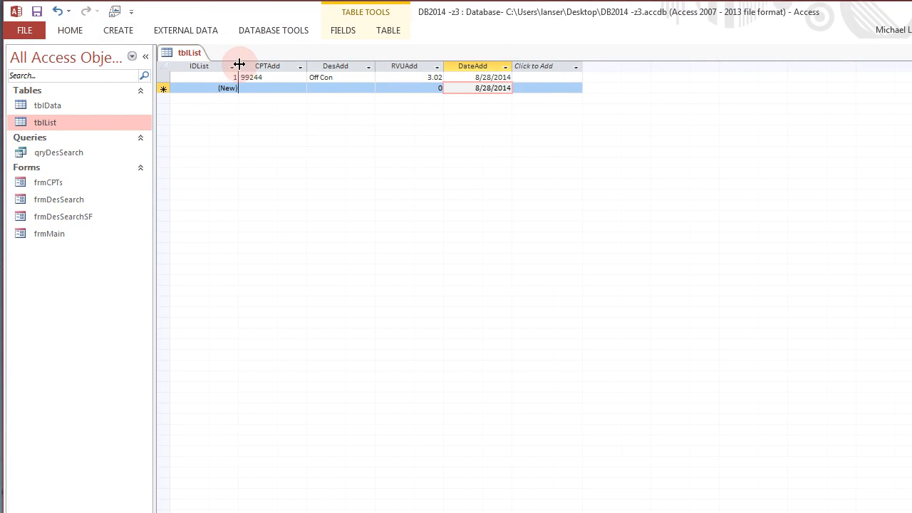
Step: Fit the widths of the IDList, CPTAdd, DesAdd, RVUAdd and DateAdd columns to their contents
double_click(238, 66)
double_click(277, 65)
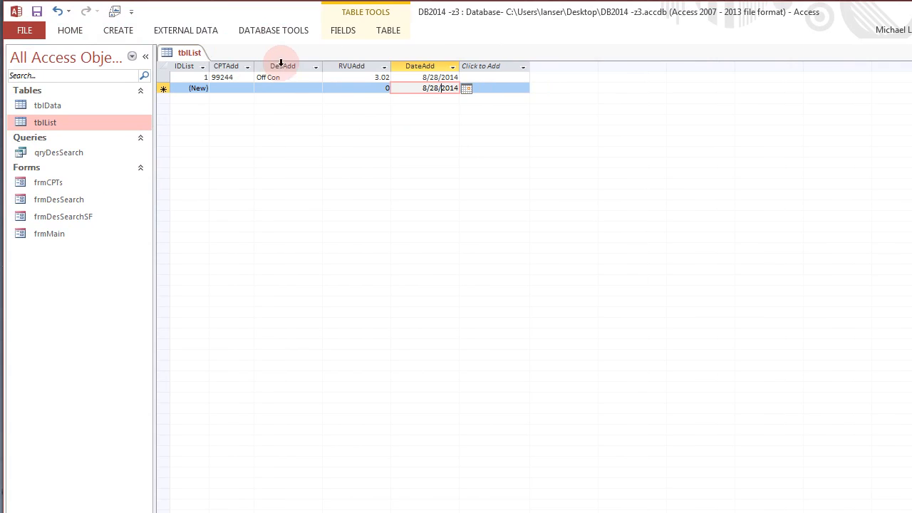
double_click(322, 64)
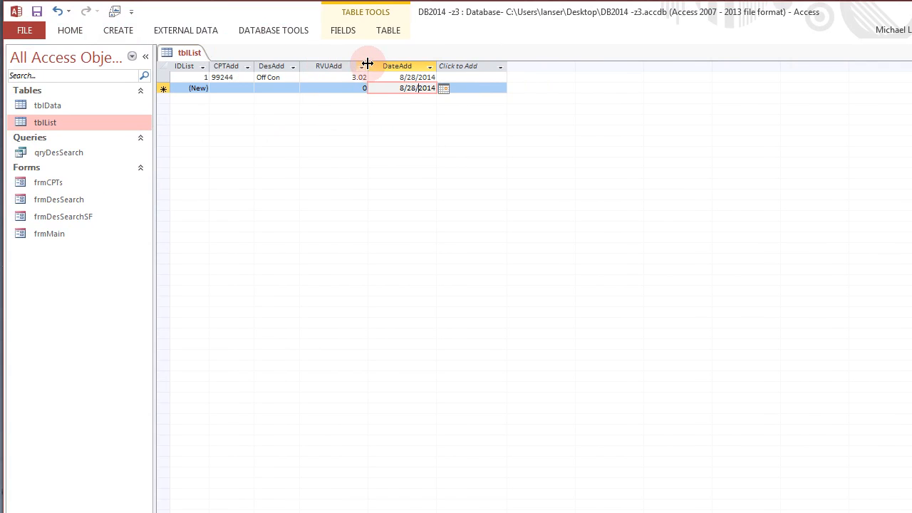
left_click(365, 65)
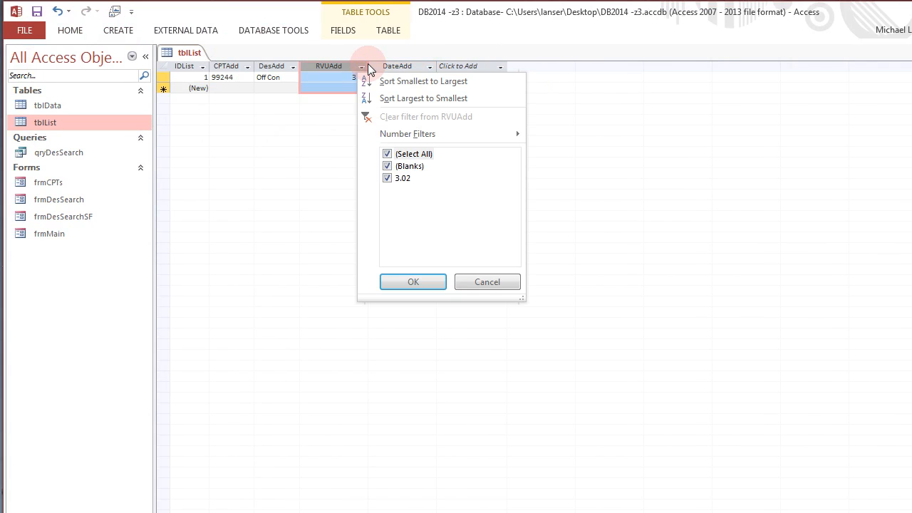
left_click(308, 67)
double_click(370, 63)
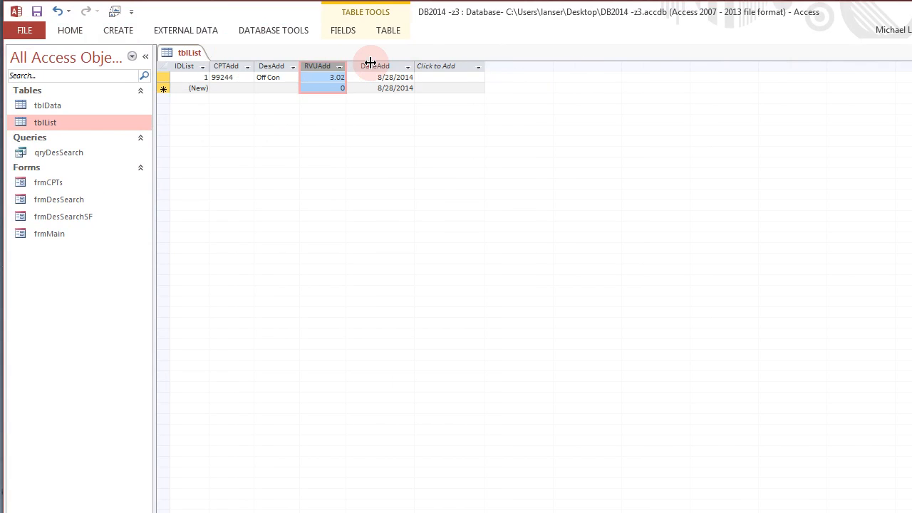
left_click(412, 66)
left_click(416, 67)
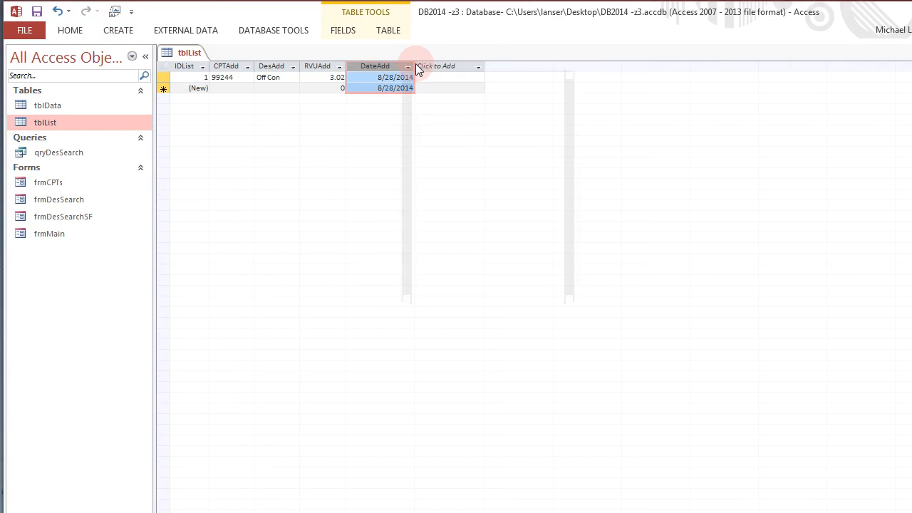
double_click(414, 67)
left_click(417, 69)
left_click(348, 108)
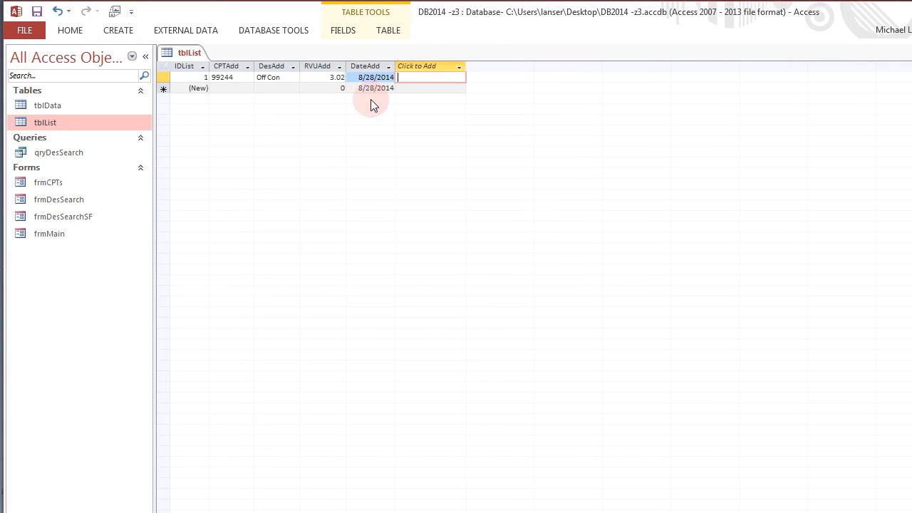
Step: Move the DateAdd column between IDList and CPTAdd
left_click(372, 66)
right_click(370, 66)
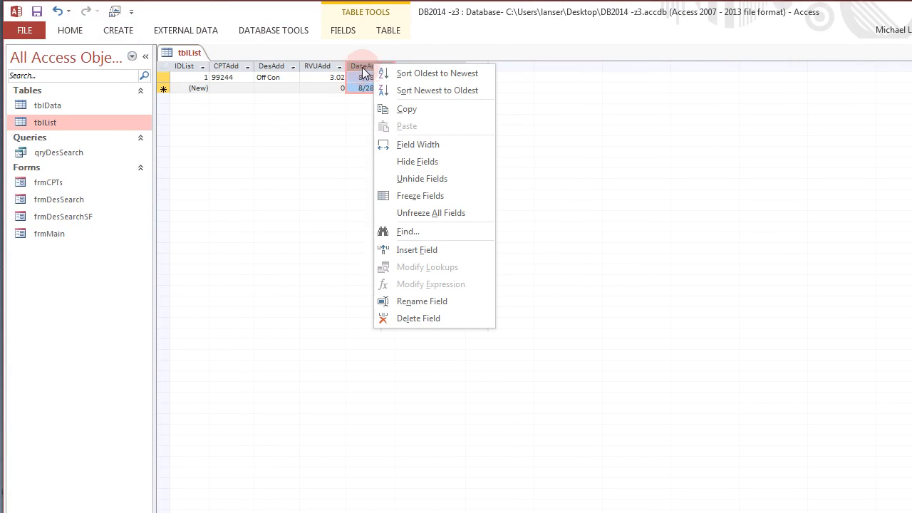
left_click(362, 69)
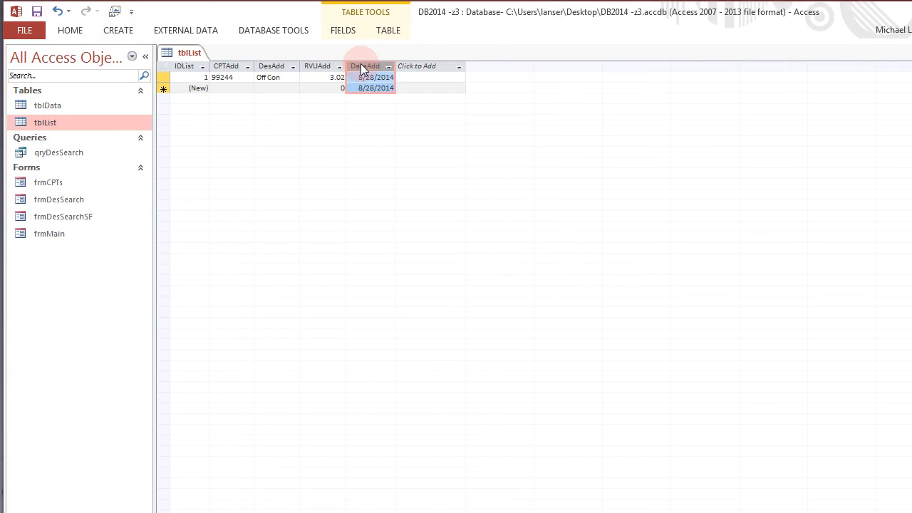
right_click(358, 69)
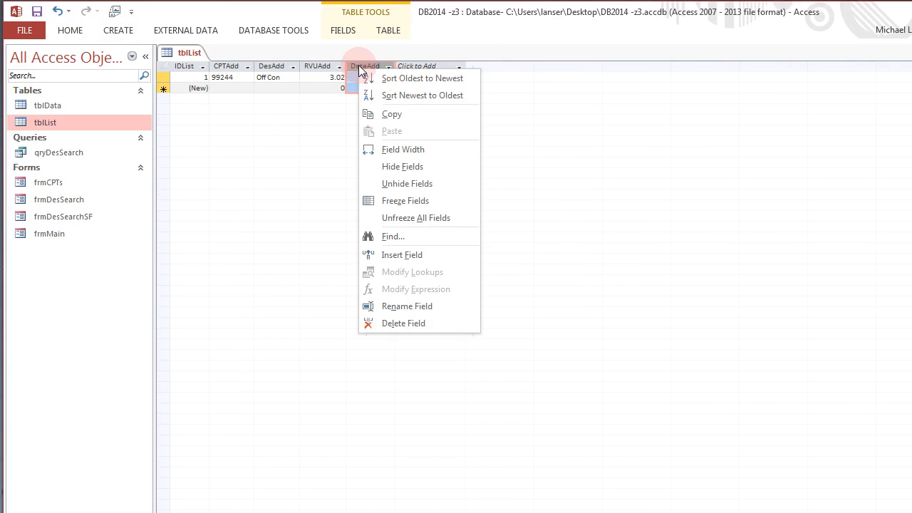
left_click(359, 65)
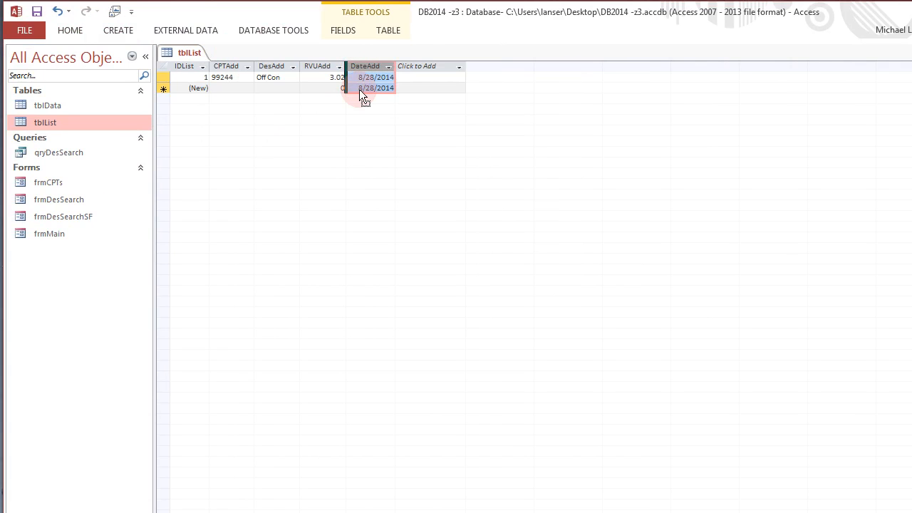
left_click(360, 70)
left_click_drag(281, 77, 239, 78)
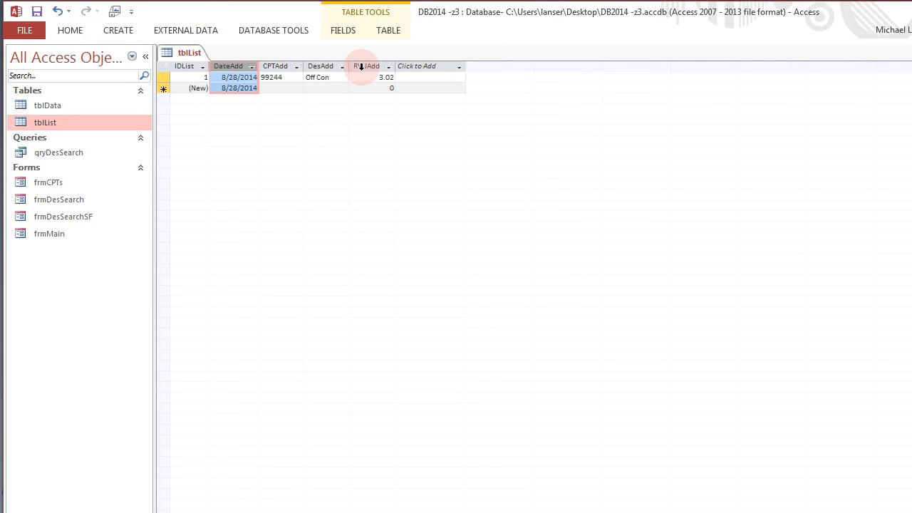
Step: Close the tblList datasheet
right_click(187, 51)
right_click(191, 56)
left_click(211, 80)
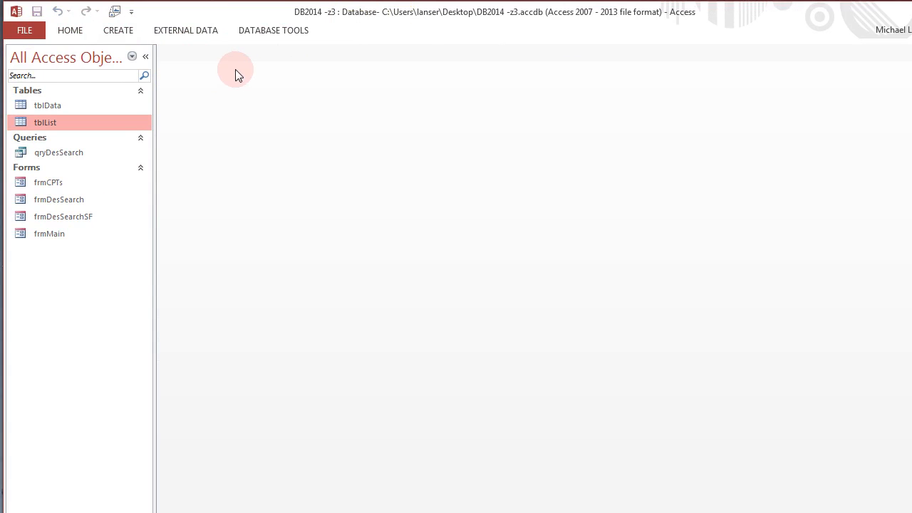